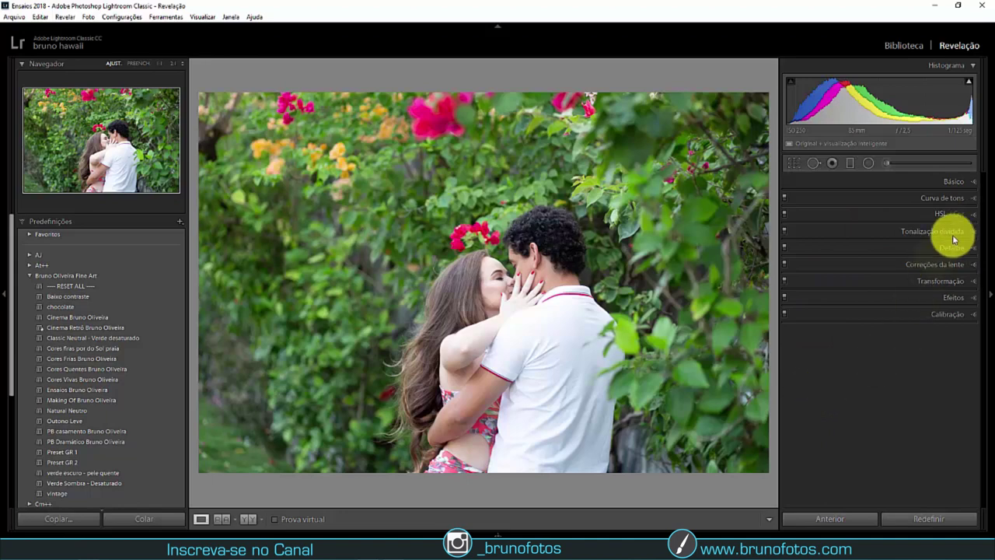
# - In the Basic panel, set Highlights to -54, Vibrance to +30 and Temp to 6040
pyautogui.click(970, 184)
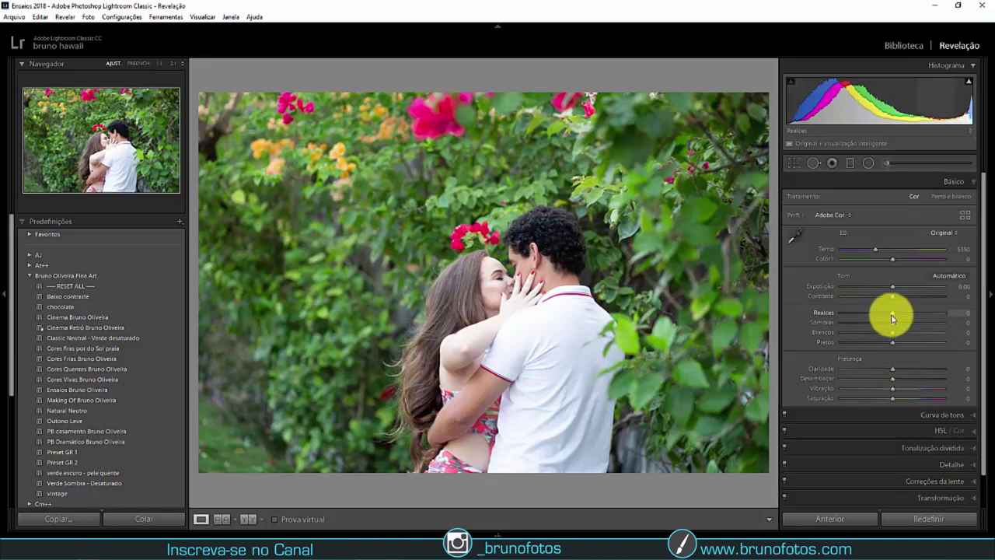
pyautogui.moveTo(893, 318); pyautogui.dragTo(867, 318)
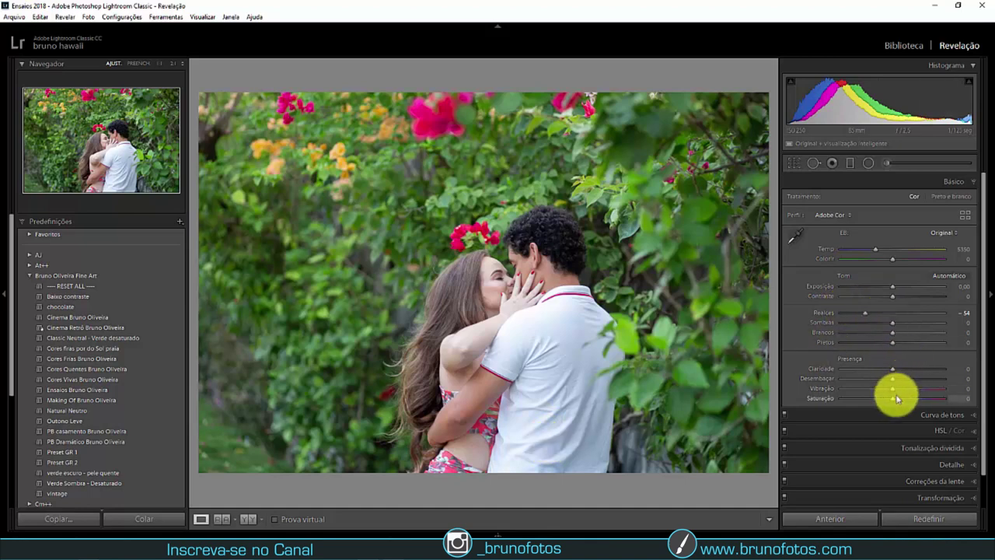
pyautogui.moveTo(895, 393); pyautogui.dragTo(908, 390)
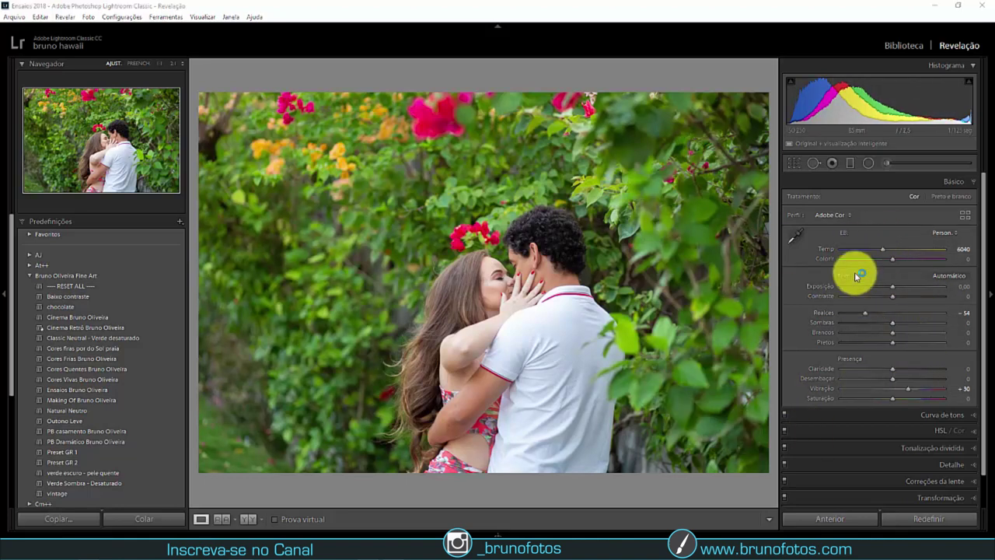
pyautogui.scroll(-1, 855, 276)
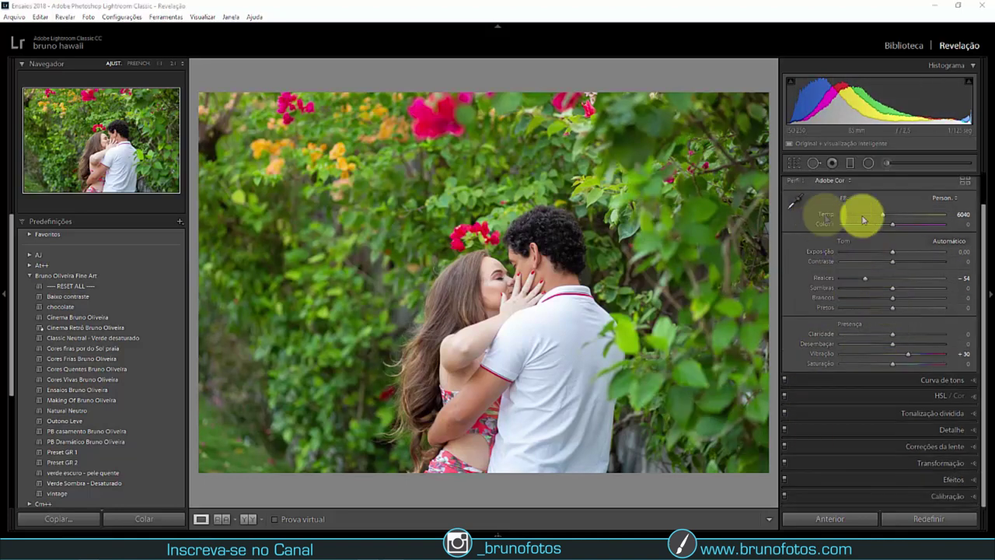
pyautogui.click(968, 496)
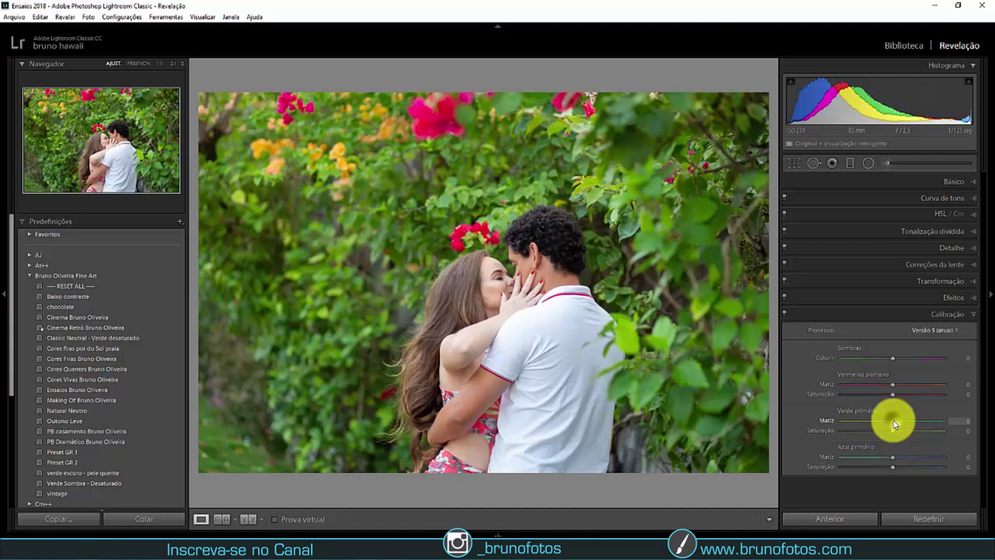
# - Set Calibration Green Primary Hue +100 and Blue Primary Hue +28, Saturation +16
pyautogui.moveTo(921, 423); pyautogui.dragTo(945, 425)
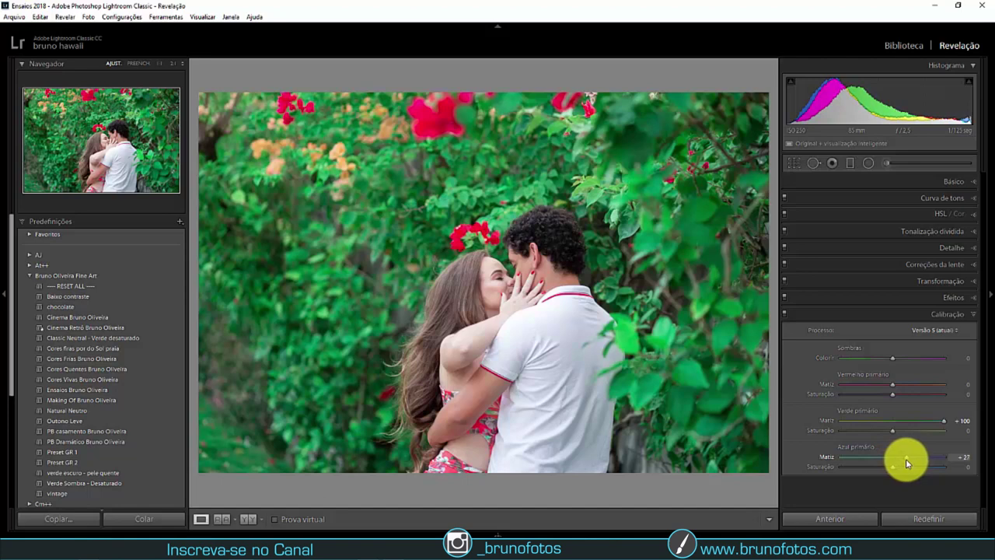
pyautogui.click(906, 458)
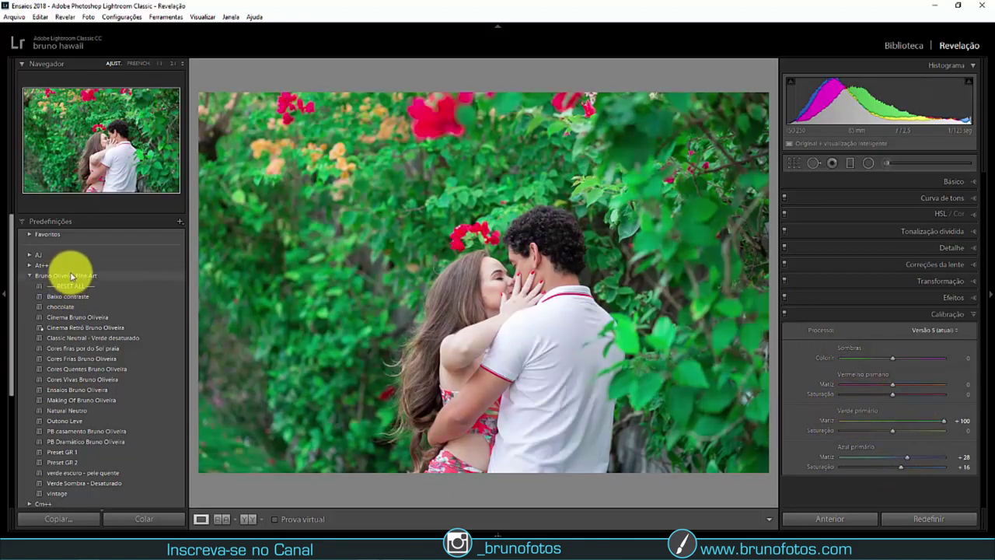
pyautogui.click(973, 319)
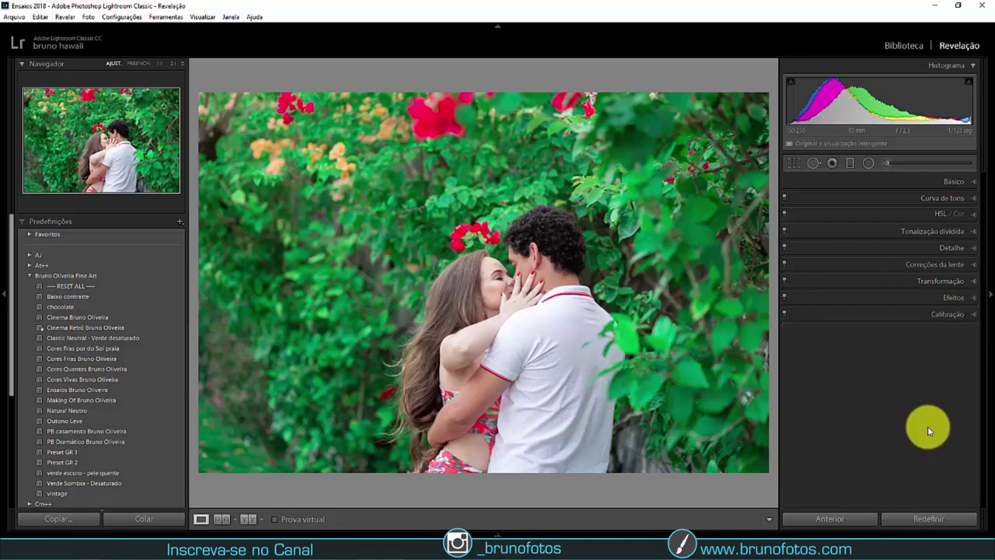
# - Add tone curve points and pull the shadow point down to deepen shadows
pyautogui.click(976, 199)
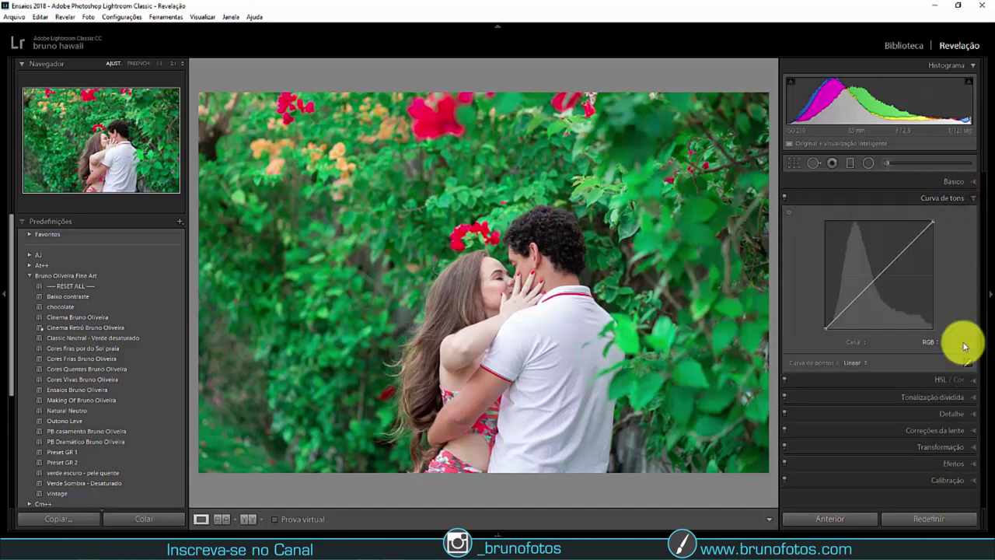
pyautogui.click(839, 316)
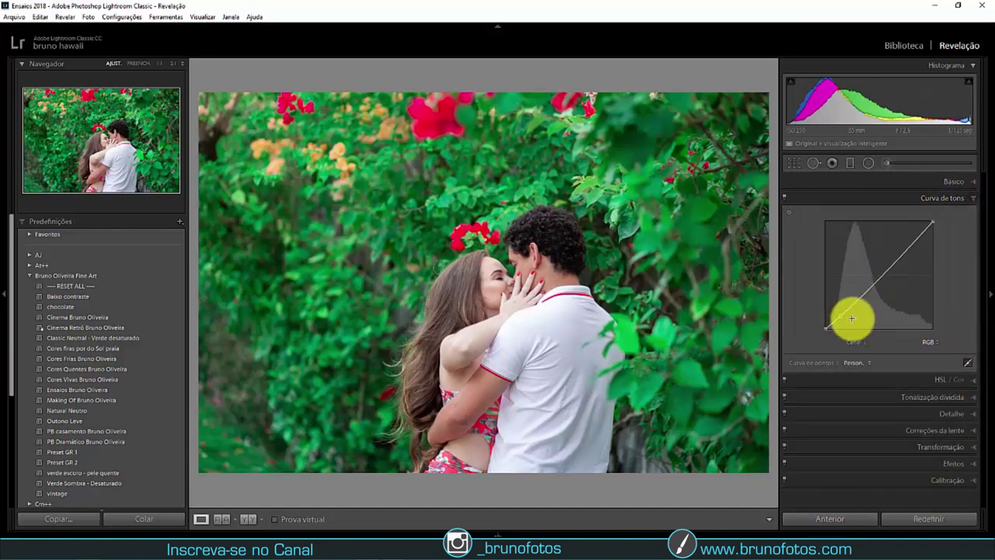
pyautogui.click(876, 282)
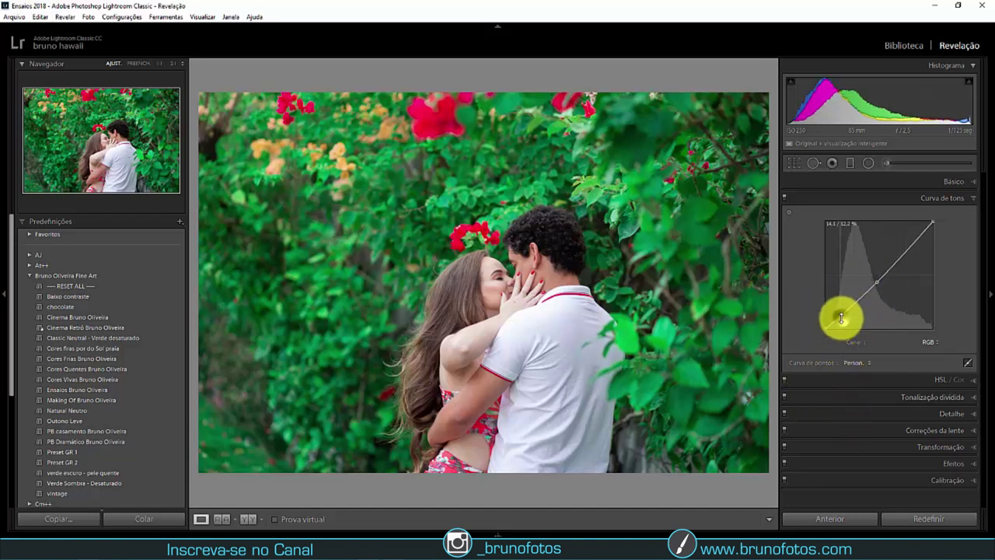
pyautogui.moveTo(842, 321); pyautogui.dragTo(842, 323)
pyautogui.click(869, 295)
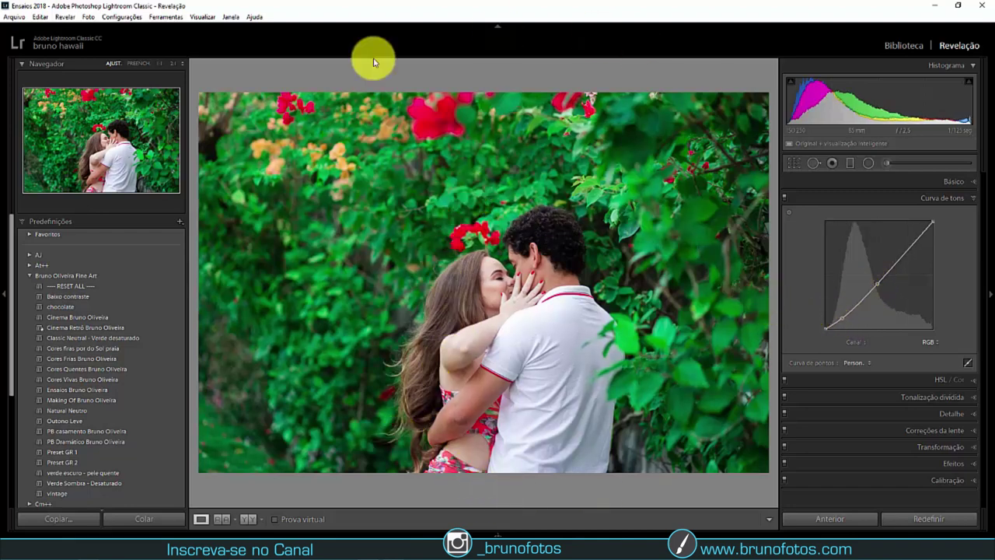
# - Toggle the tone curve off and on to compare before and after
pyautogui.click(784, 198)
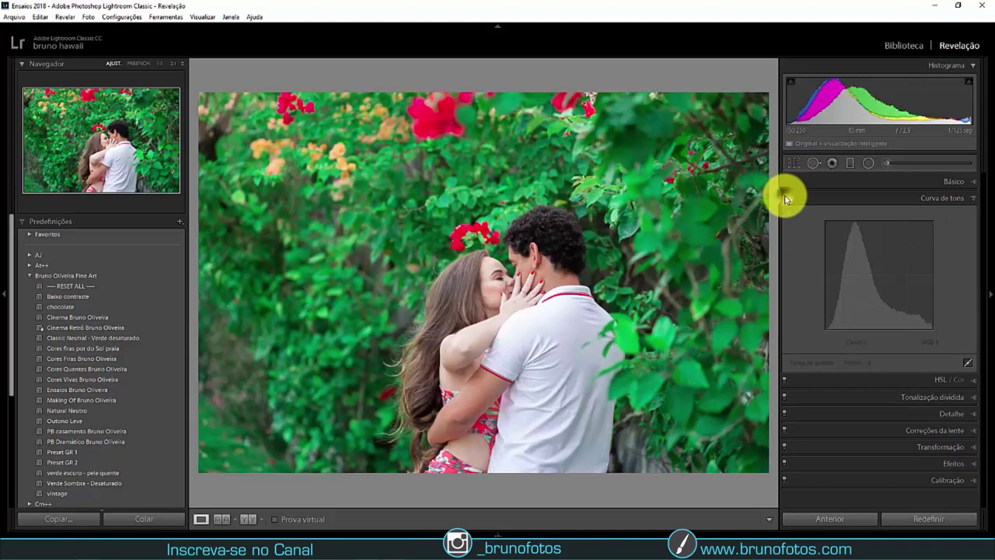
pyautogui.click(784, 199)
pyautogui.click(784, 199)
pyautogui.click(784, 199)
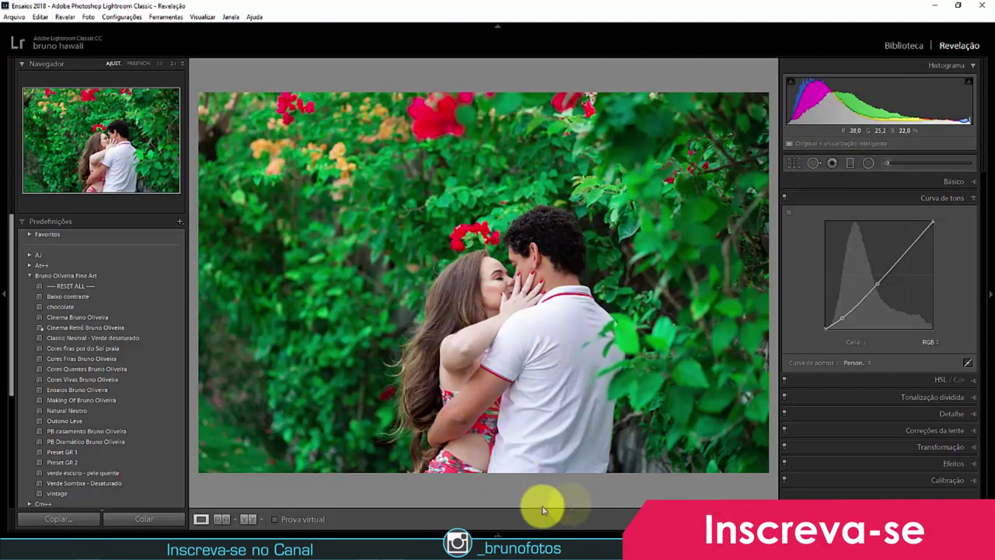
pyautogui.click(902, 197)
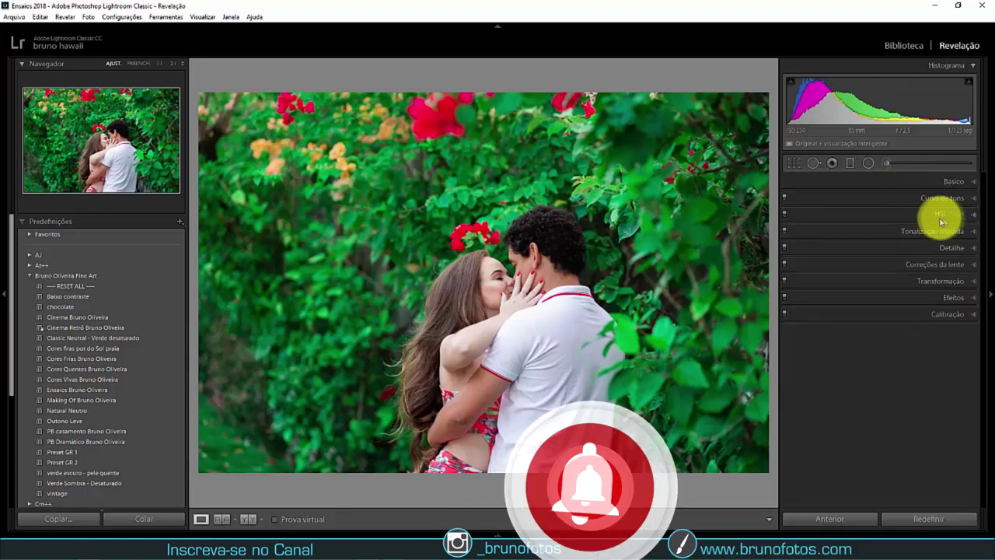
# - Set the HSL Green hue to +100 and zoom in on the flowers at the top
pyautogui.click(973, 218)
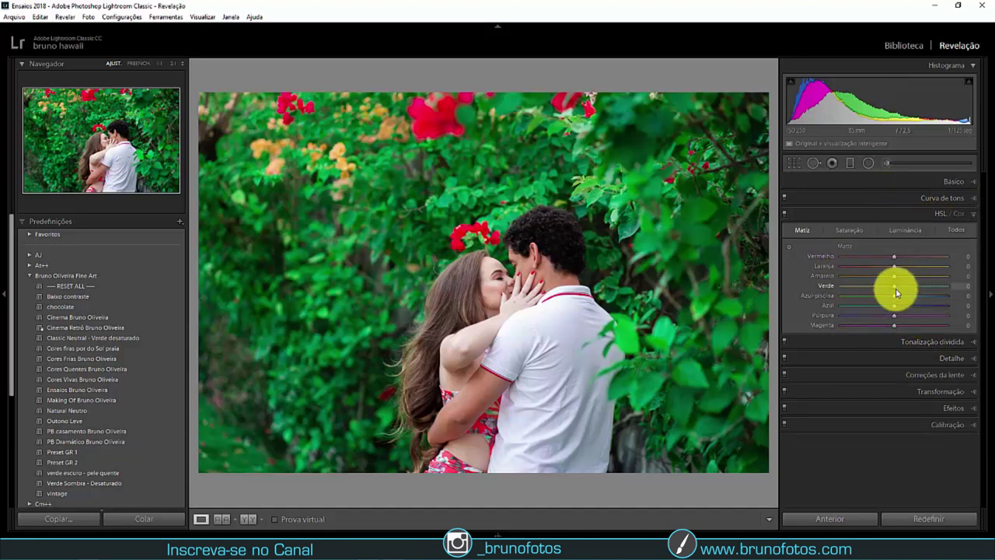
pyautogui.moveTo(905, 291); pyautogui.dragTo(950, 286)
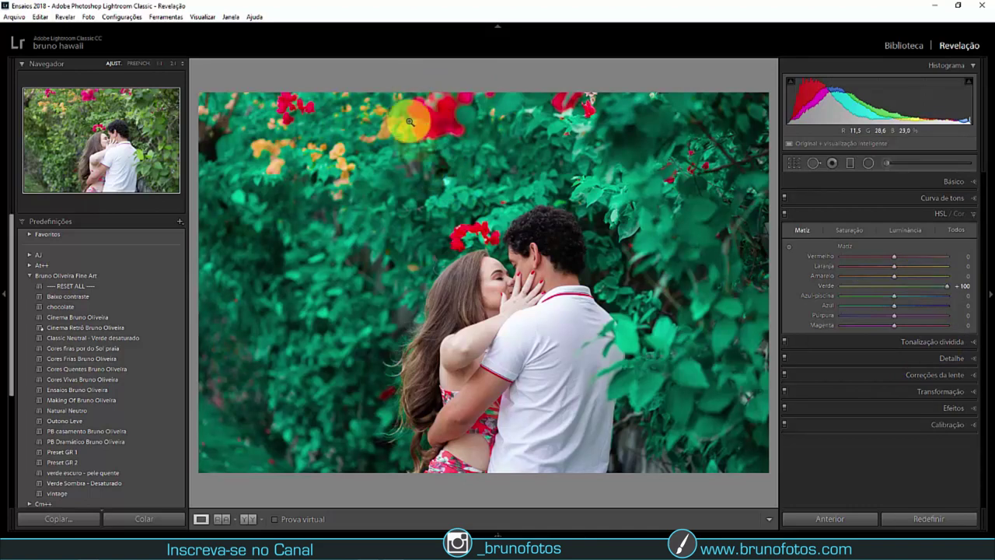
pyautogui.click(433, 109)
pyautogui.moveTo(422, 138)
pyautogui.mouseDown()
pyautogui.moveTo(343, 203)
pyautogui.moveTo(484, 205)
pyautogui.mouseUp()
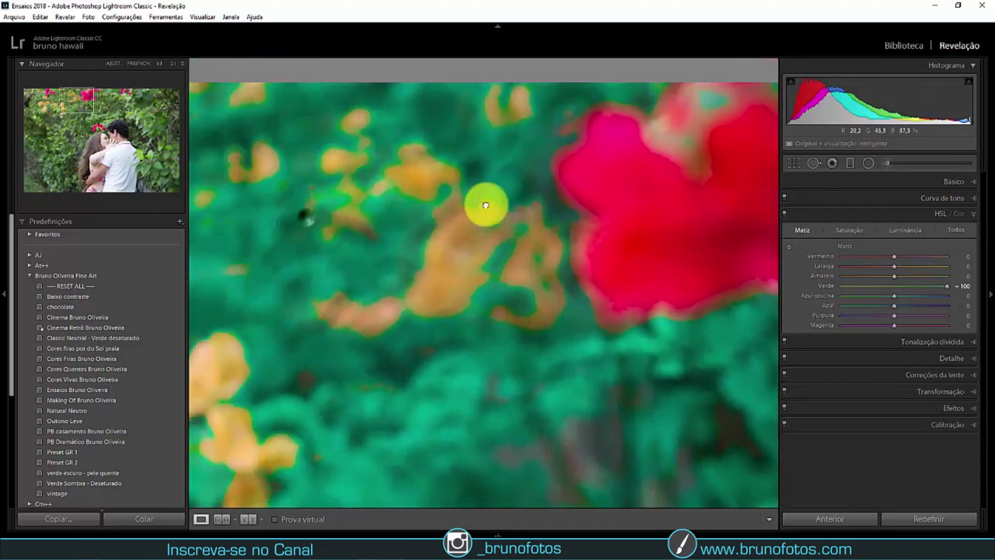
# - Inspect the foliage and a red flower up close, then return to the full view
pyautogui.moveTo(238, 277); pyautogui.dragTo(455, 310)
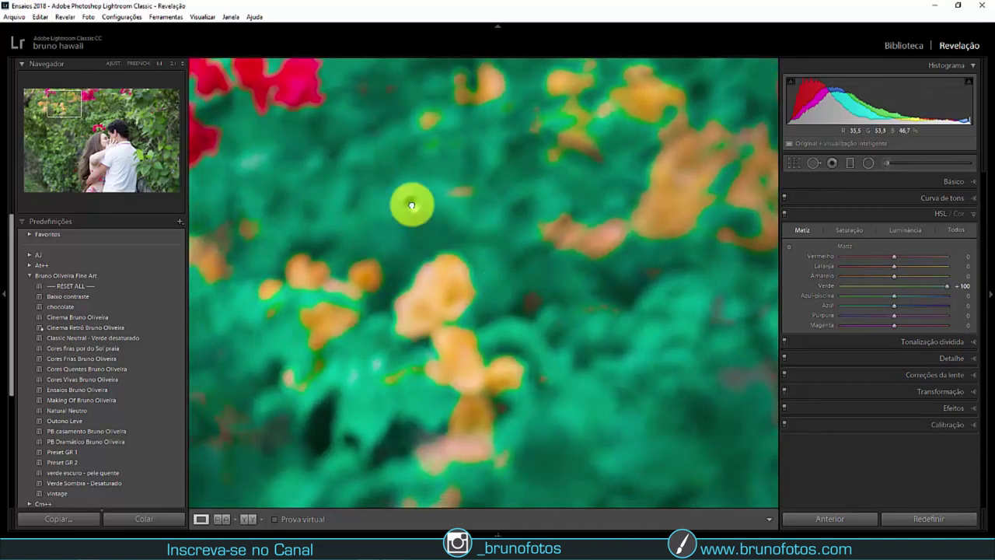
pyautogui.click(411, 205)
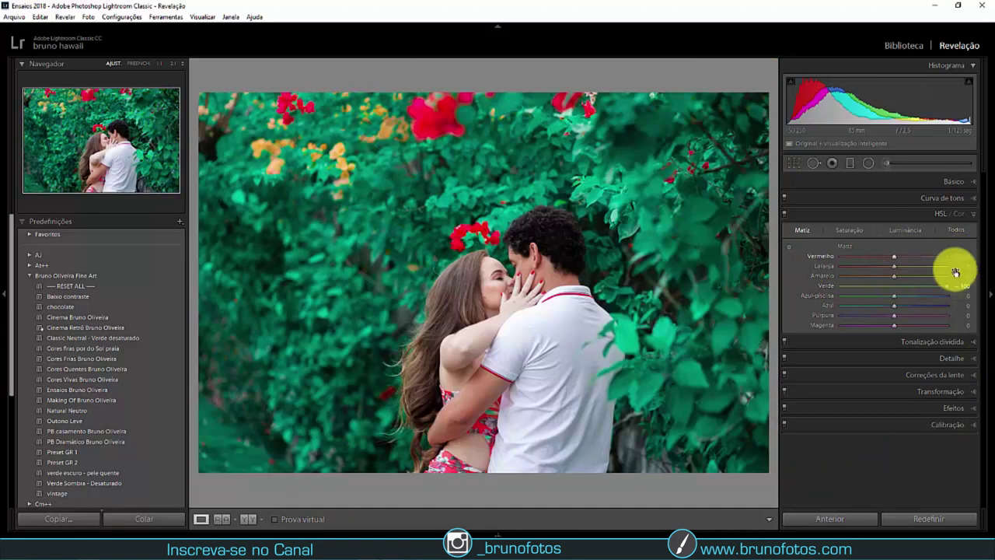
pyautogui.click(446, 116)
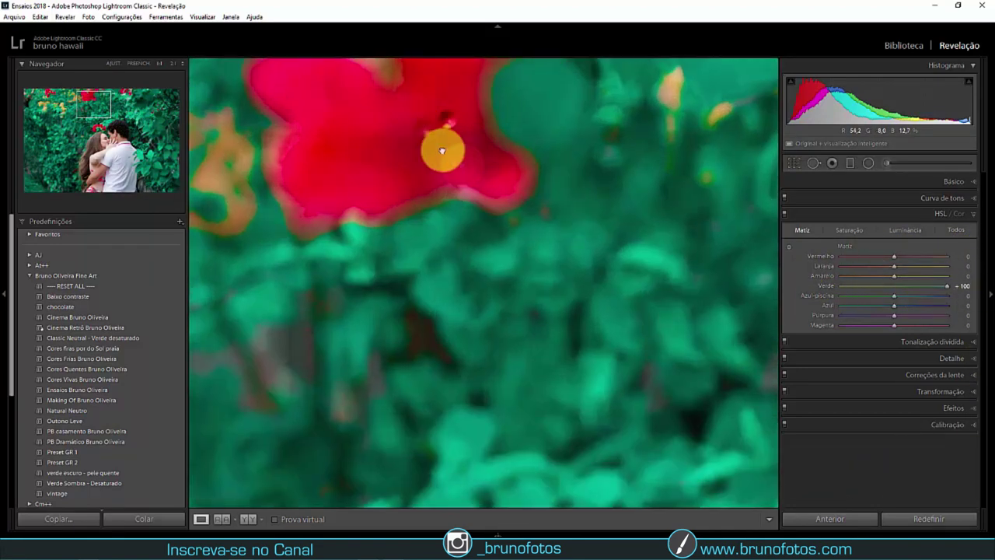
pyautogui.moveTo(433, 140); pyautogui.dragTo(387, 226)
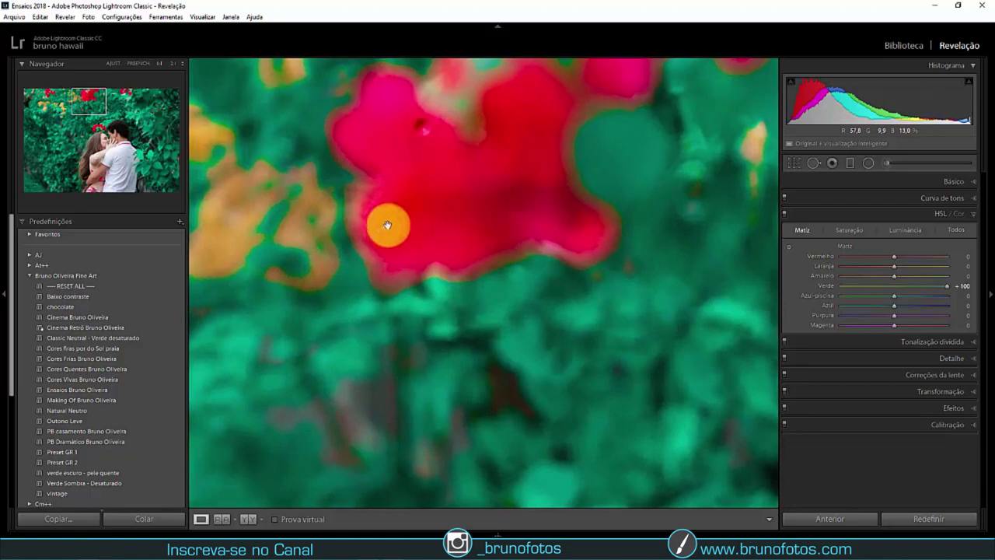
pyautogui.click(592, 247)
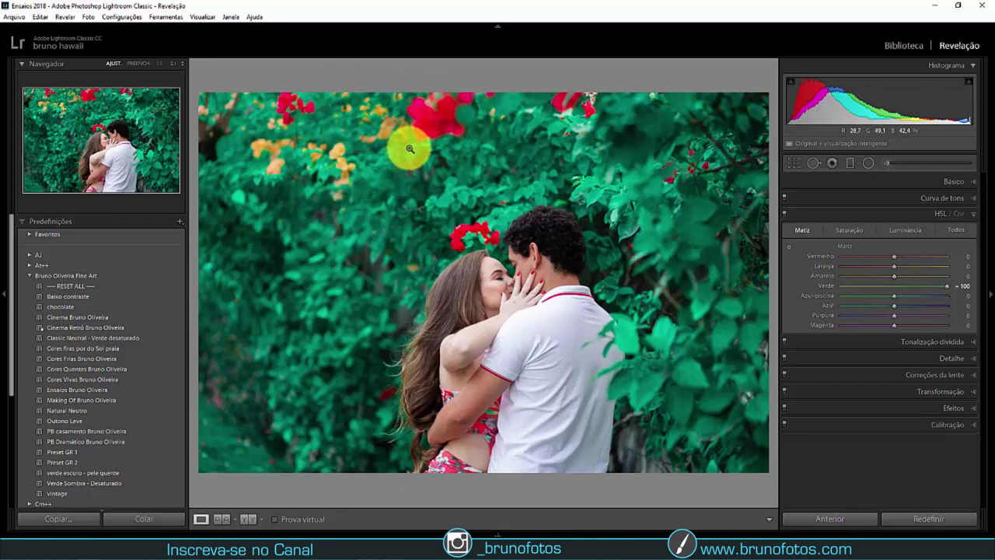
pyautogui.click(816, 162)
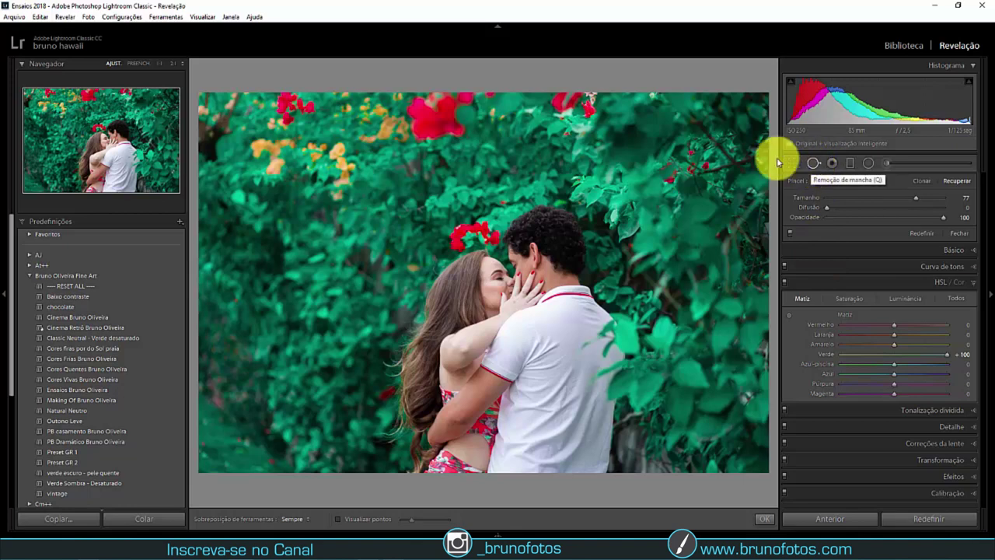
pyautogui.moveTo(412, 113)
pyautogui.mouseDown()
pyautogui.moveTo(448, 117)
pyautogui.moveTo(433, 114)
pyautogui.mouseUp()
pyautogui.moveTo(558, 149); pyautogui.dragTo(644, 185)
pyautogui.press('Escape')
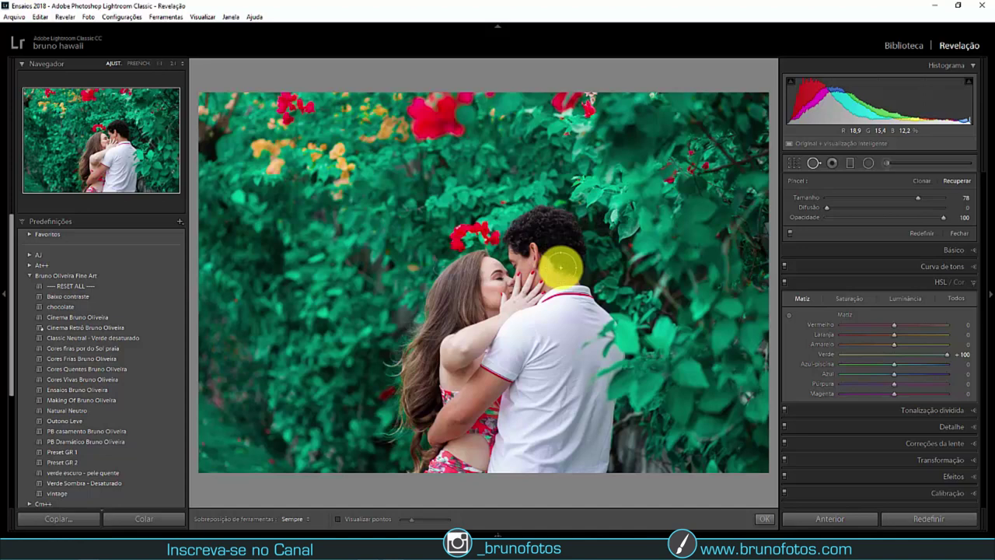
pyautogui.press('q')
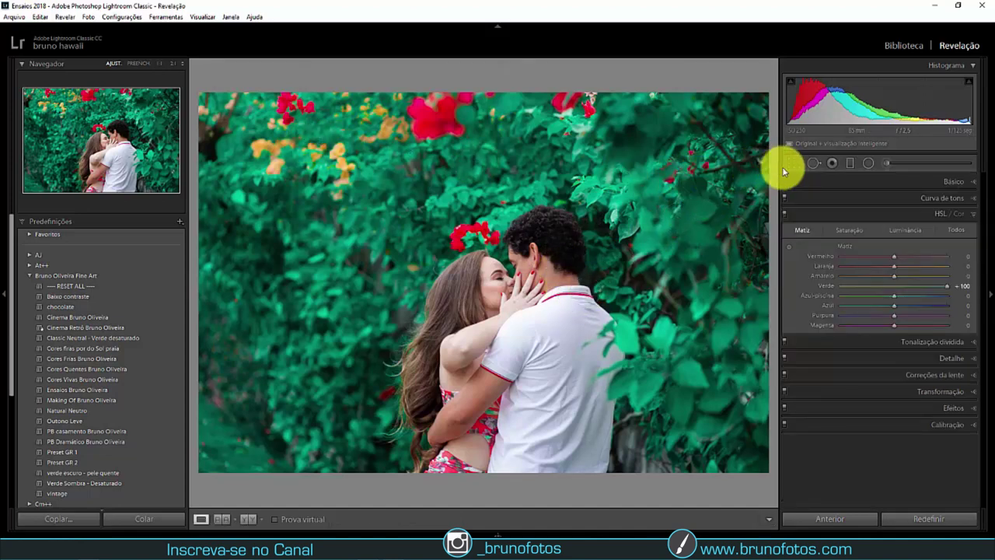
pyautogui.click(792, 163)
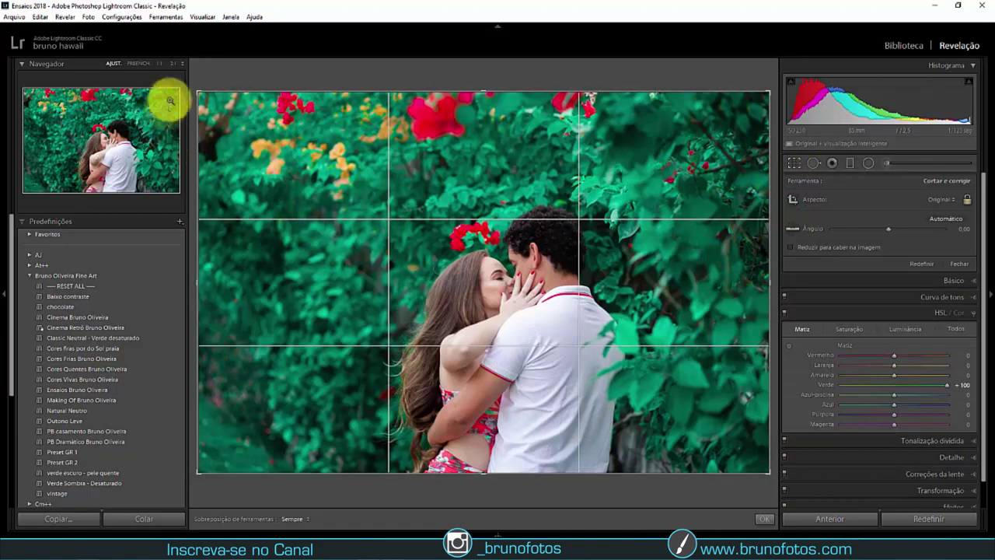
# - Pull the top-left crop corner inward, reposition the photo, and apply the tighter crop
pyautogui.moveTo(199, 91); pyautogui.dragTo(291, 153)
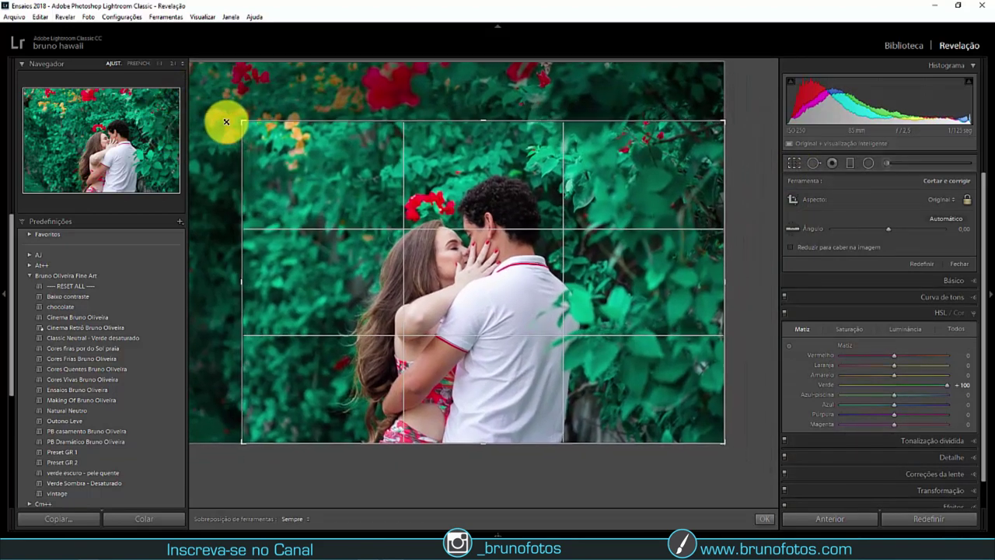
pyautogui.moveTo(529, 205)
pyautogui.mouseDown()
pyautogui.moveTo(556, 199)
pyautogui.moveTo(555, 228)
pyautogui.mouseUp()
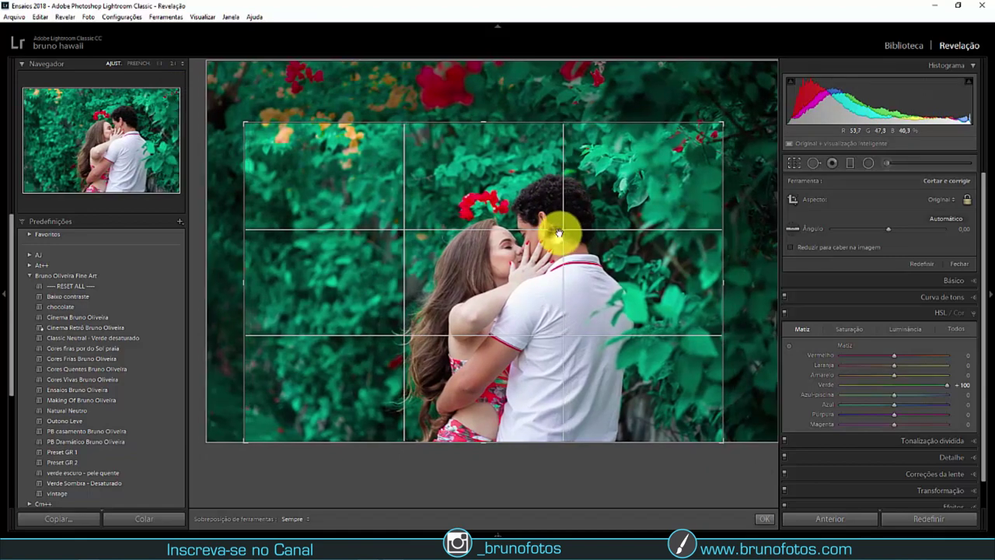
pyautogui.doubleClick(607, 262)
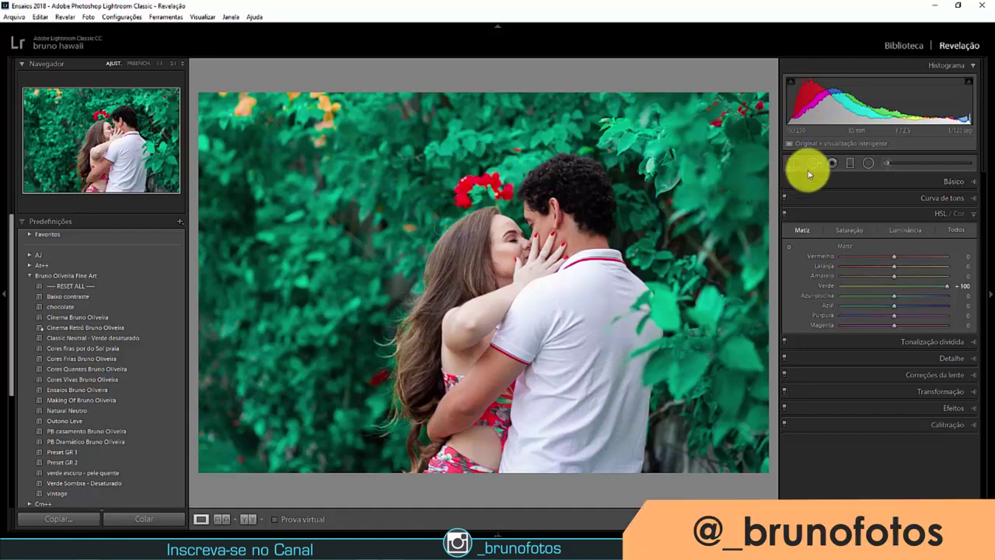
# - Heal away the red flowers above the couple's heads with two Spot Removal spots
pyautogui.click(813, 163)
pyautogui.scroll(-1, 465, 204)
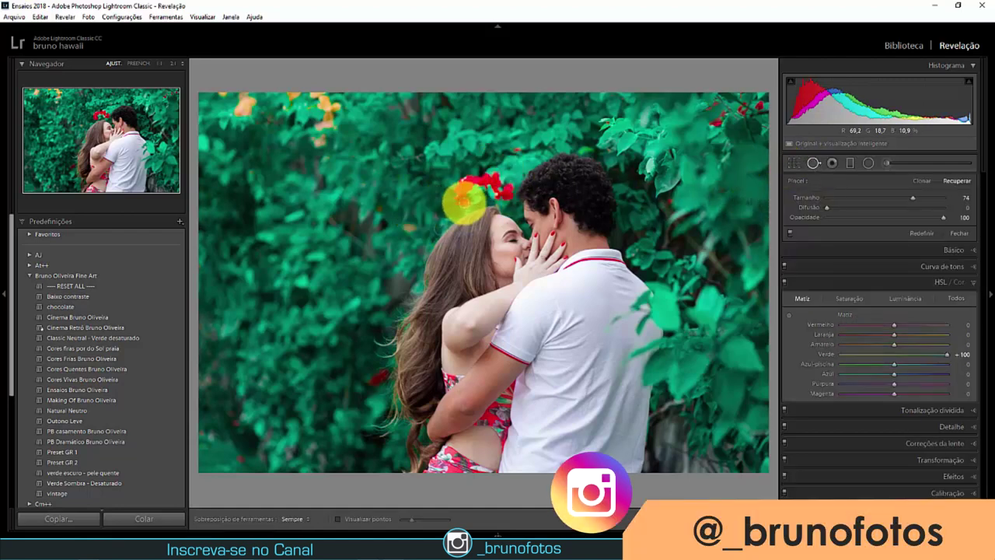
pyautogui.click(463, 204)
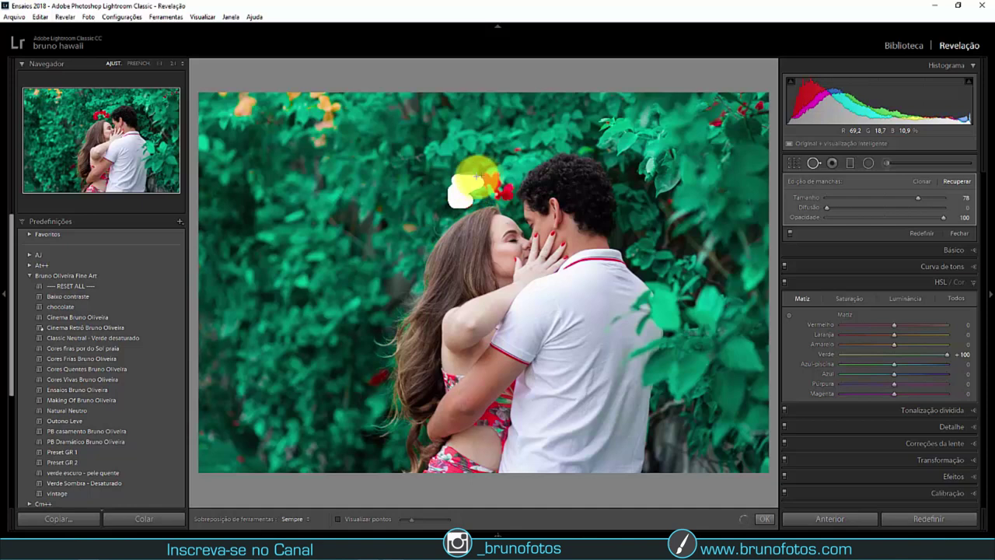
pyautogui.moveTo(469, 178); pyautogui.dragTo(504, 194)
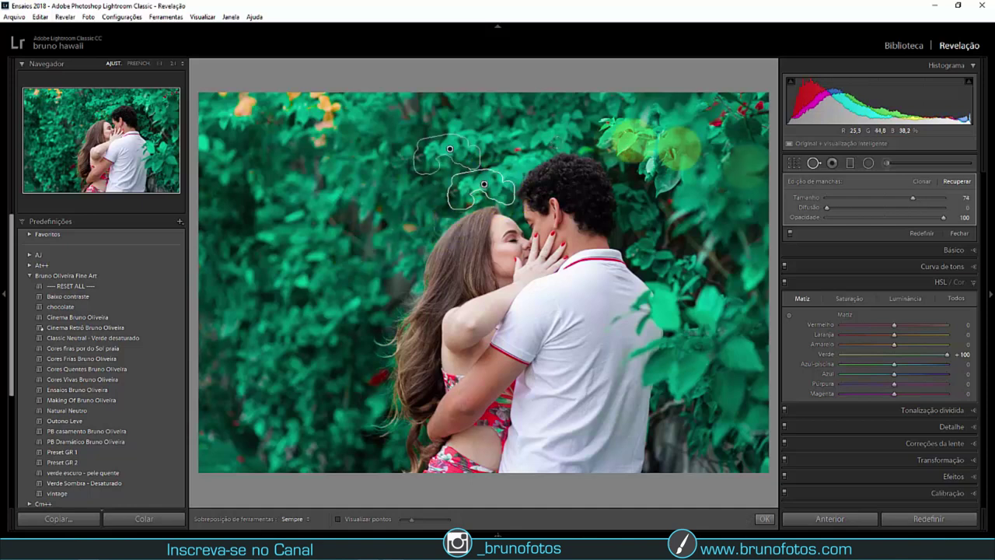
pyautogui.press('q')
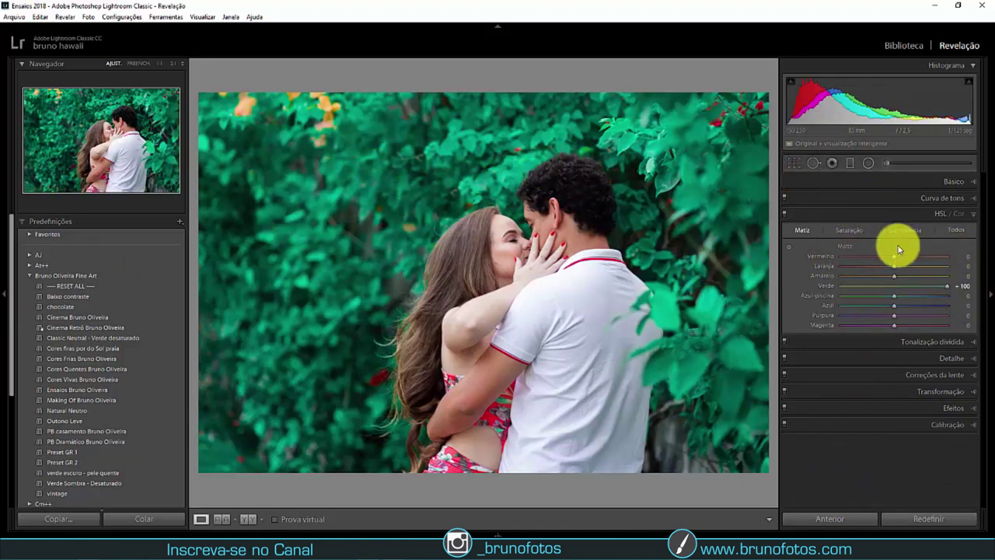
# - Set HSL Aqua hue to +50 and Orange hue to -30, checking the woman's face
pyautogui.moveTo(897, 301); pyautogui.dragTo(907, 300)
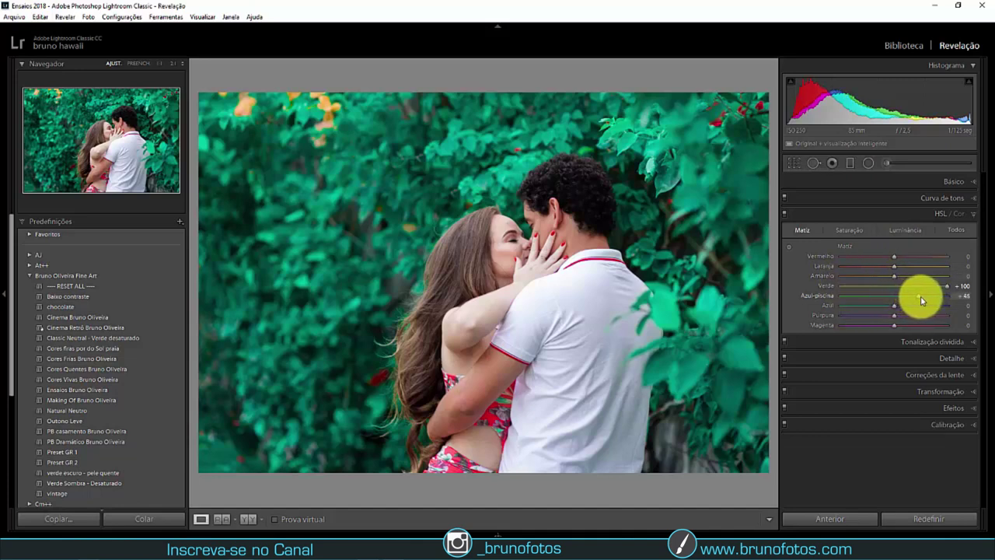
pyautogui.moveTo(921, 301); pyautogui.dragTo(925, 300)
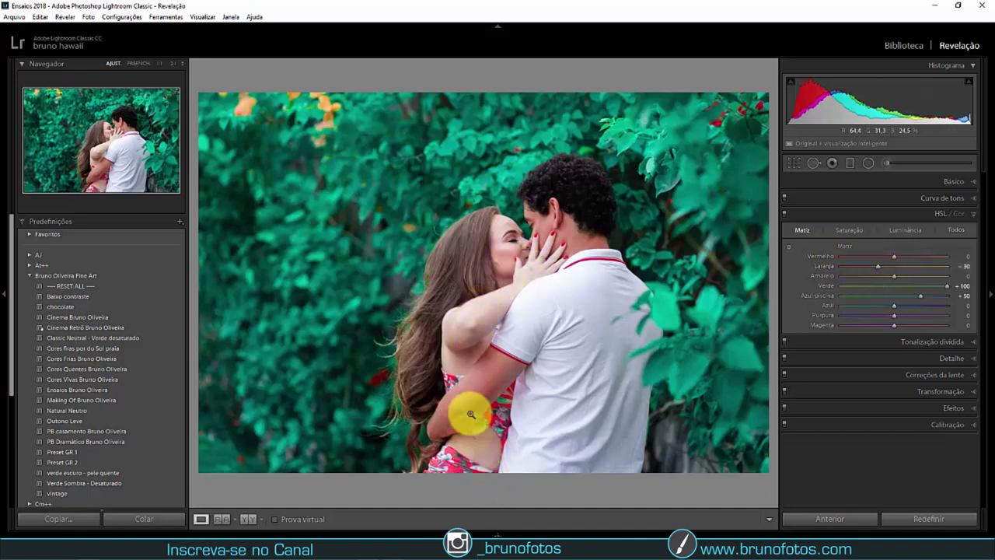
pyautogui.click(517, 289)
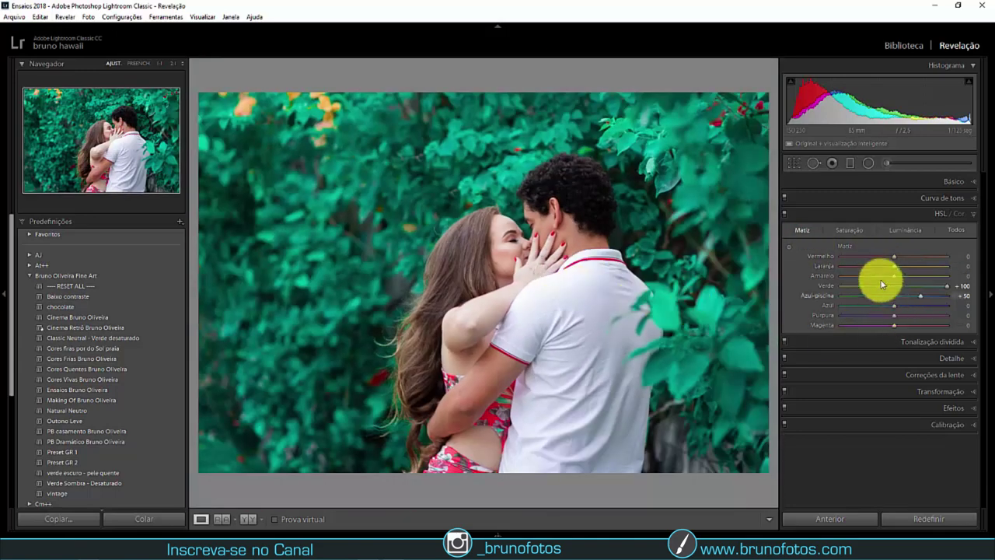
pyautogui.moveTo(895, 270); pyautogui.dragTo(880, 273)
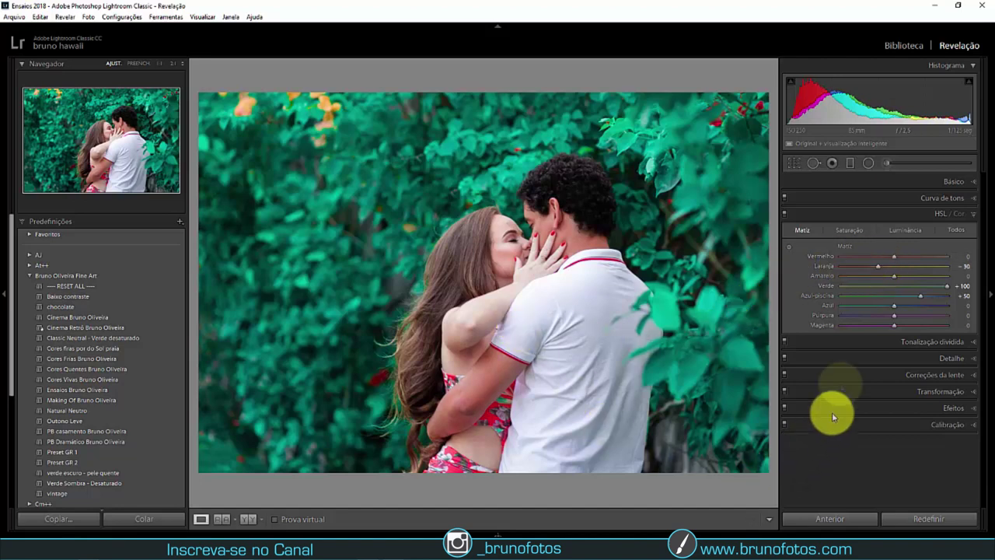
# - Set Green/Aqua saturation to -49/-47 and luminance to -36/-37
pyautogui.click(850, 230)
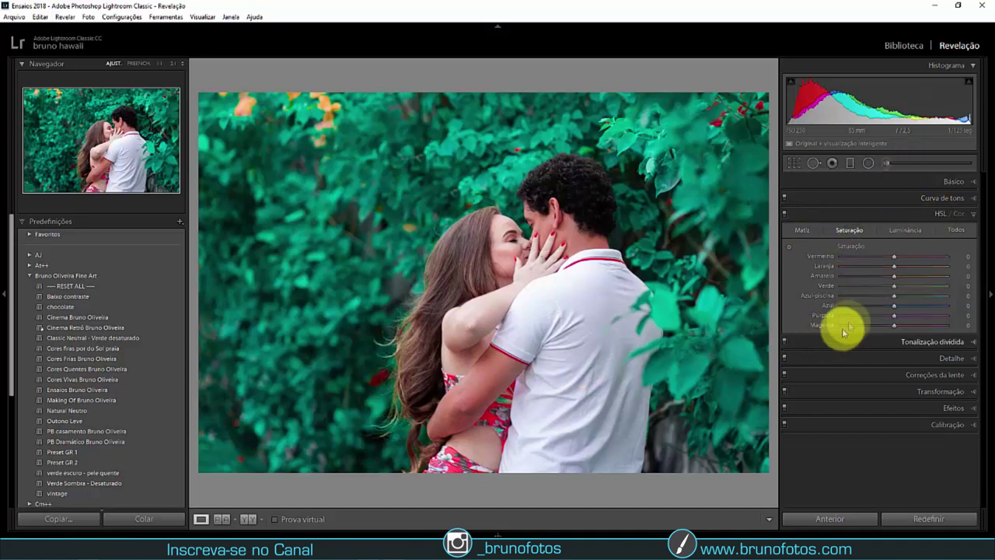
pyautogui.moveTo(896, 289)
pyautogui.mouseDown()
pyautogui.moveTo(868, 287)
pyautogui.moveTo(871, 300)
pyautogui.mouseUp()
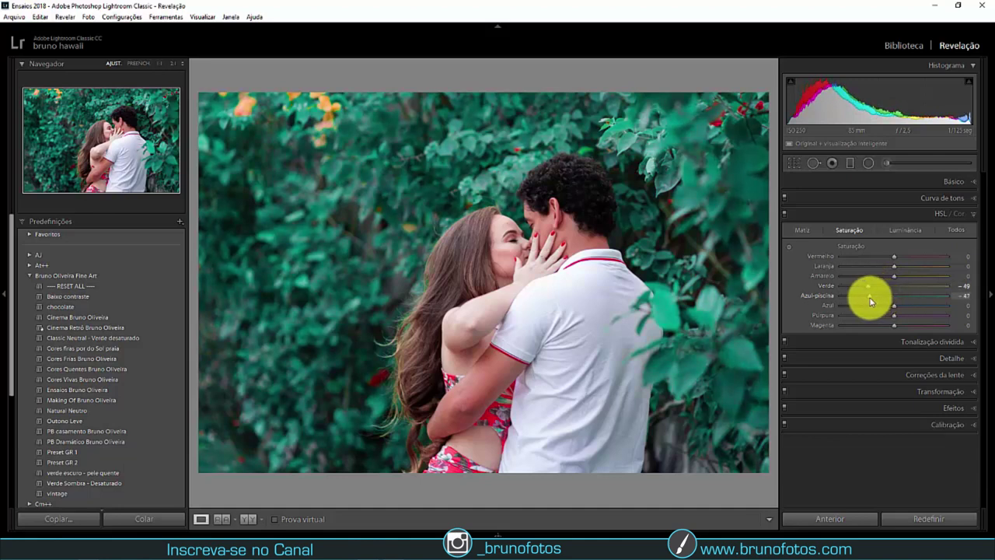
pyautogui.click(905, 230)
pyautogui.moveTo(894, 295); pyautogui.dragTo(878, 300)
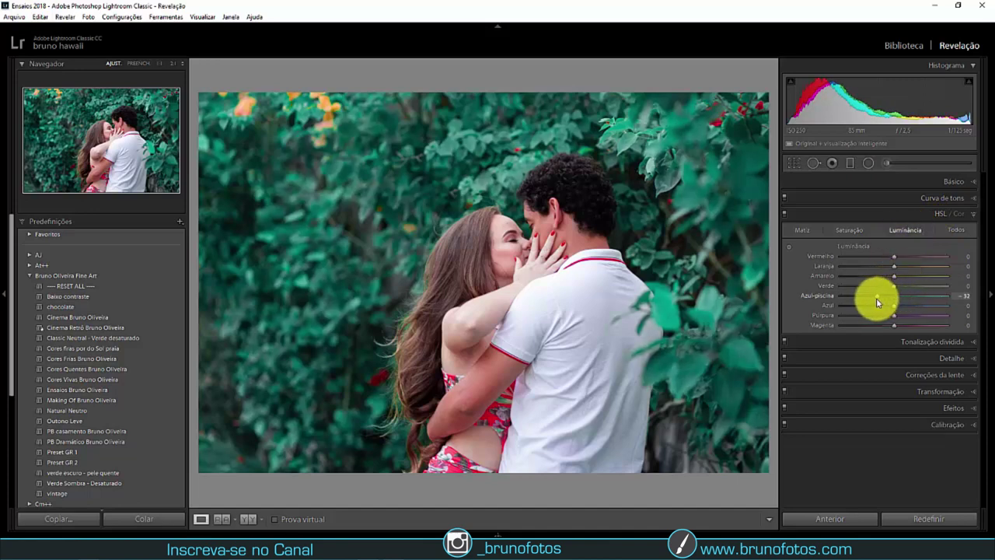
pyautogui.moveTo(894, 286); pyautogui.dragTo(875, 286)
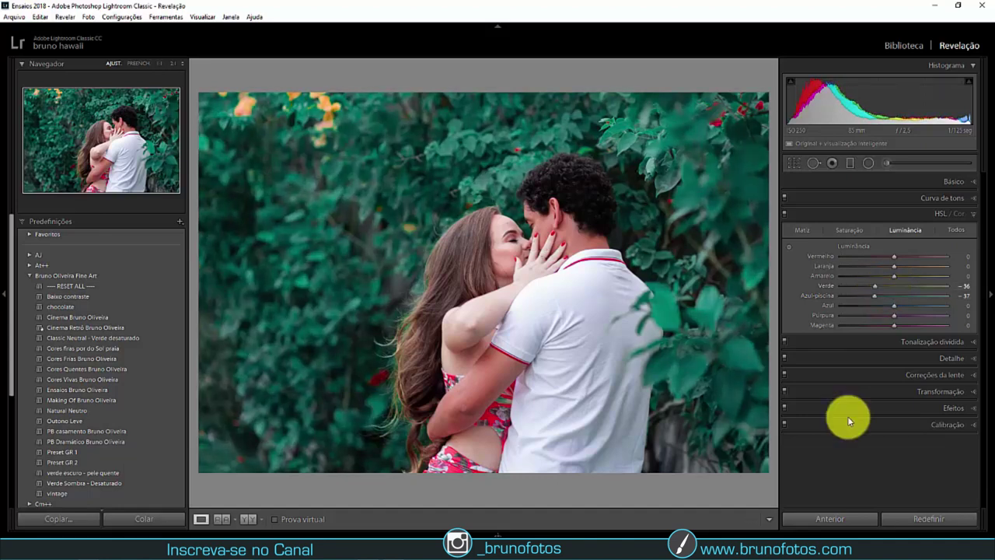
pyautogui.click(88, 287)
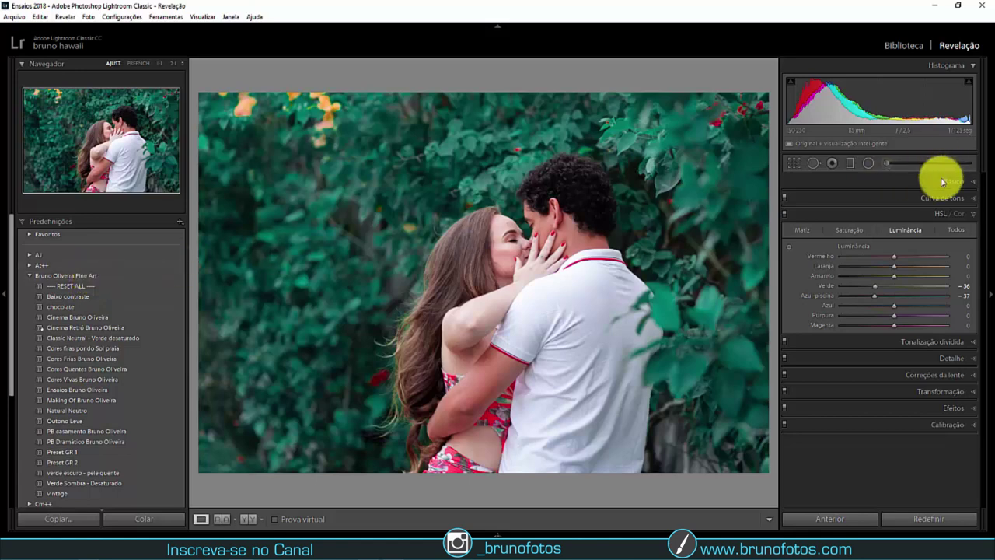
pyautogui.click(972, 217)
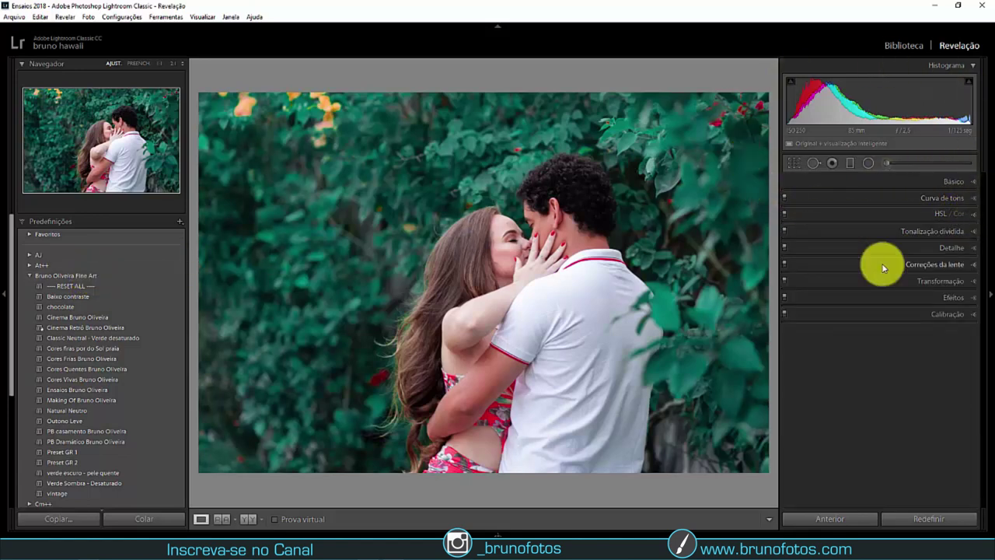
# - Add a post-crop vignette: Intensity -34, Midpoint 0, Roundness +82, Feather 100, Highlights 50
pyautogui.click(961, 297)
pyautogui.moveTo(892, 334); pyautogui.dragTo(822, 334)
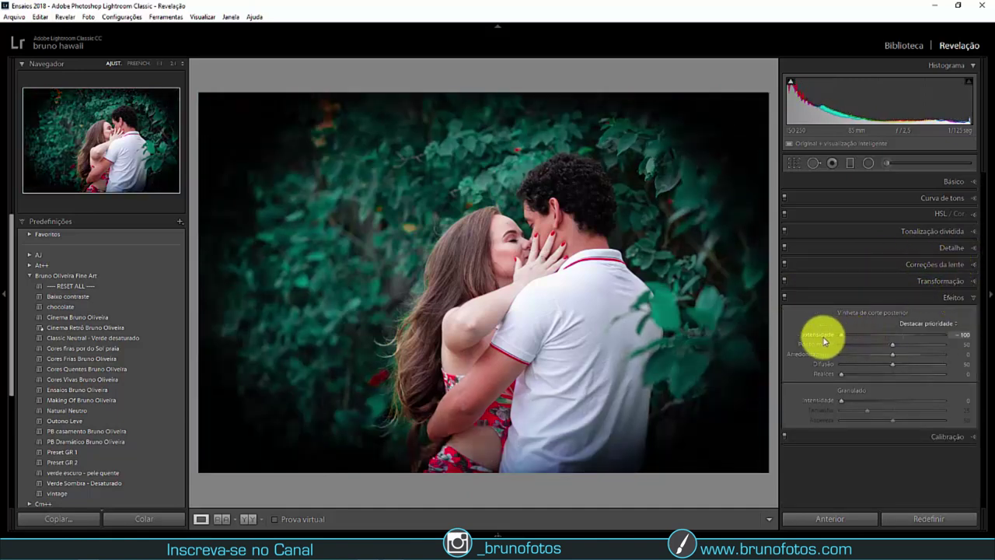
pyautogui.moveTo(894, 349); pyautogui.dragTo(826, 350)
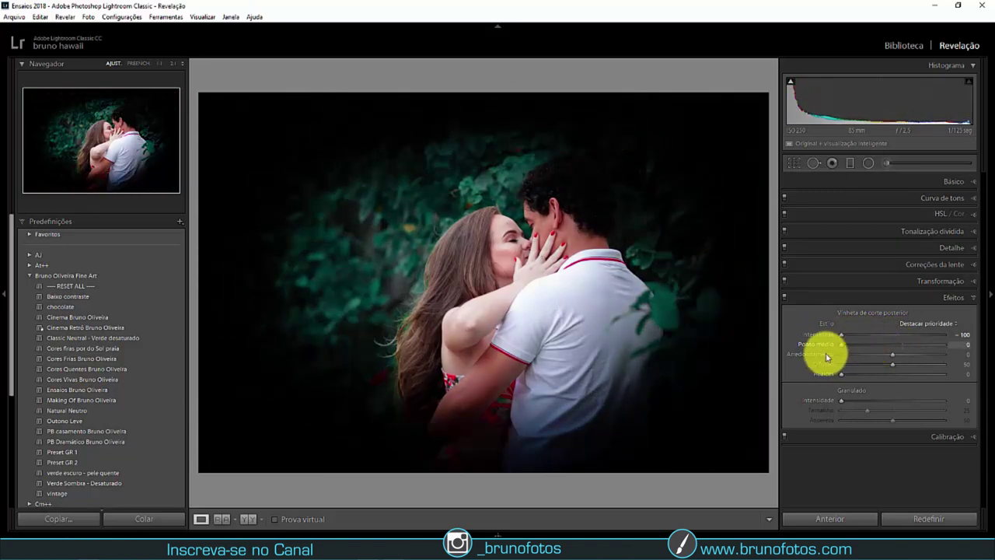
pyautogui.moveTo(892, 359)
pyautogui.mouseDown()
pyautogui.moveTo(930, 362)
pyautogui.moveTo(816, 373)
pyautogui.mouseUp()
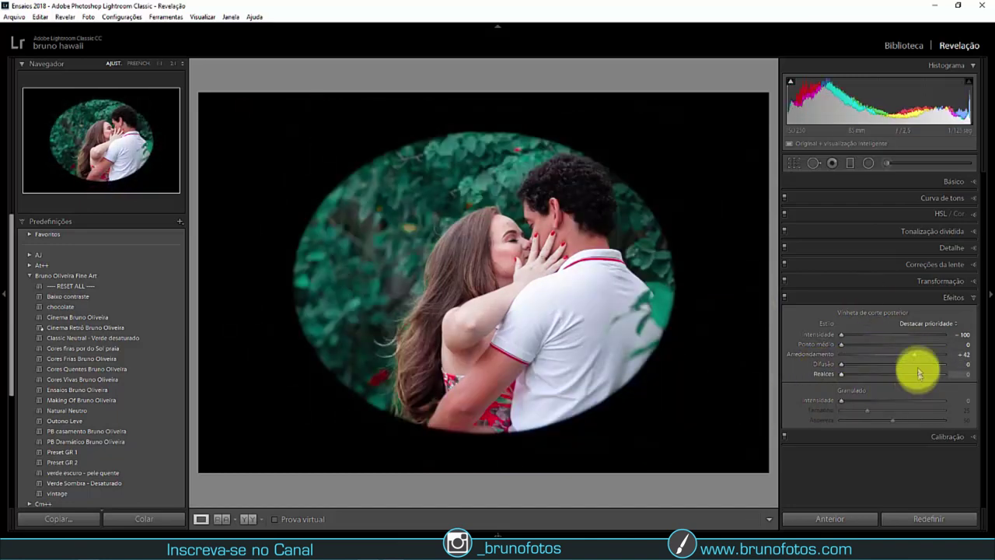
pyautogui.moveTo(918, 360)
pyautogui.mouseDown()
pyautogui.moveTo(901, 359)
pyautogui.moveTo(938, 357)
pyautogui.mouseUp()
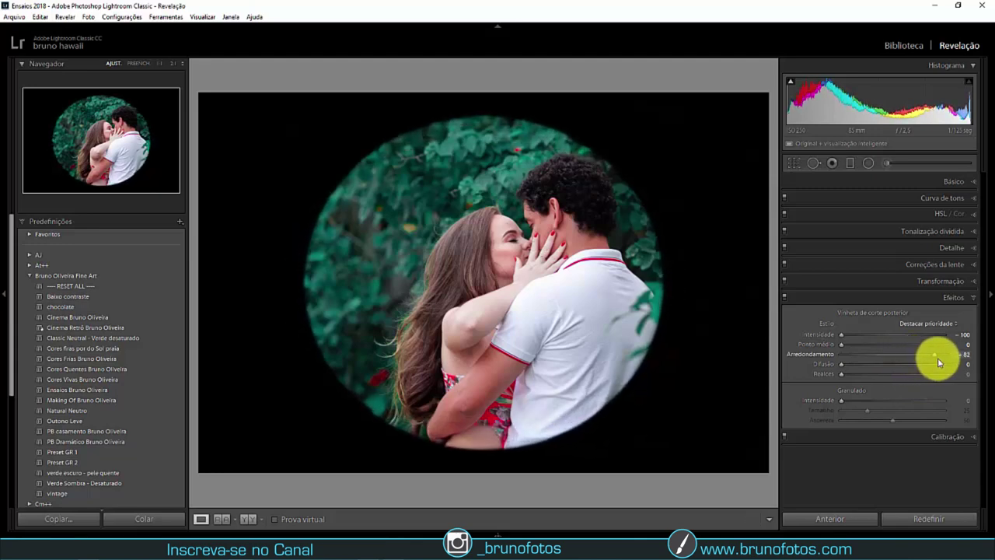
pyautogui.moveTo(841, 374); pyautogui.dragTo(896, 378)
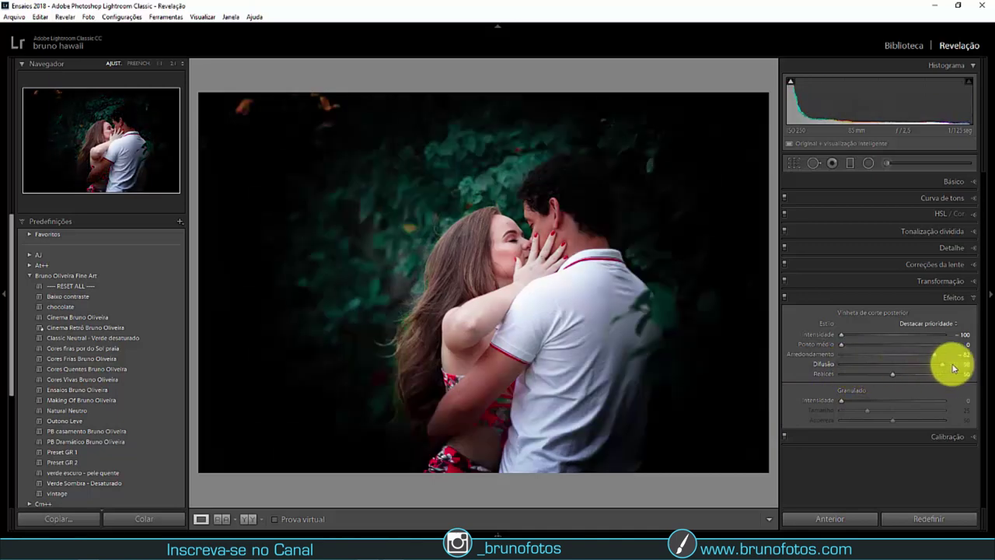
pyautogui.moveTo(843, 366); pyautogui.dragTo(972, 366)
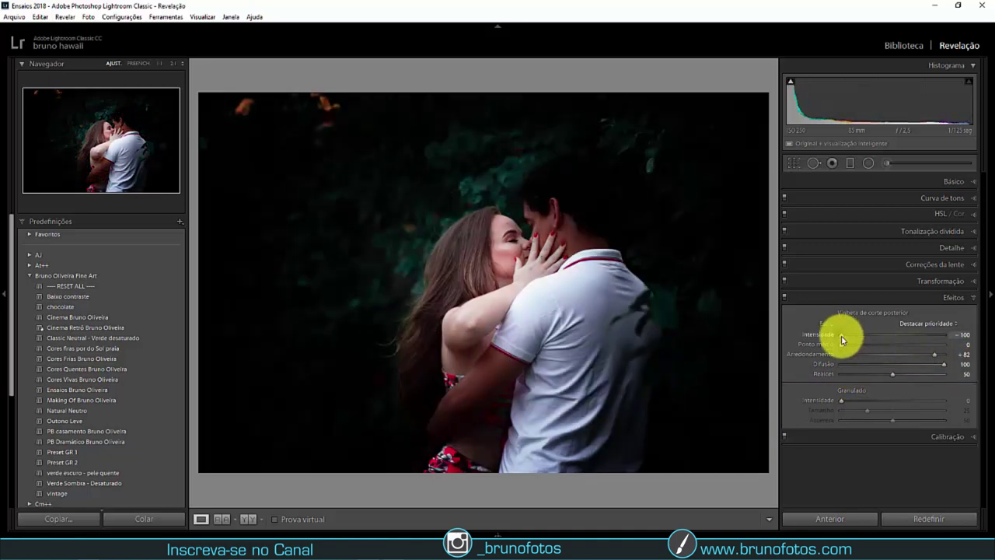
pyautogui.moveTo(841, 334); pyautogui.dragTo(883, 339)
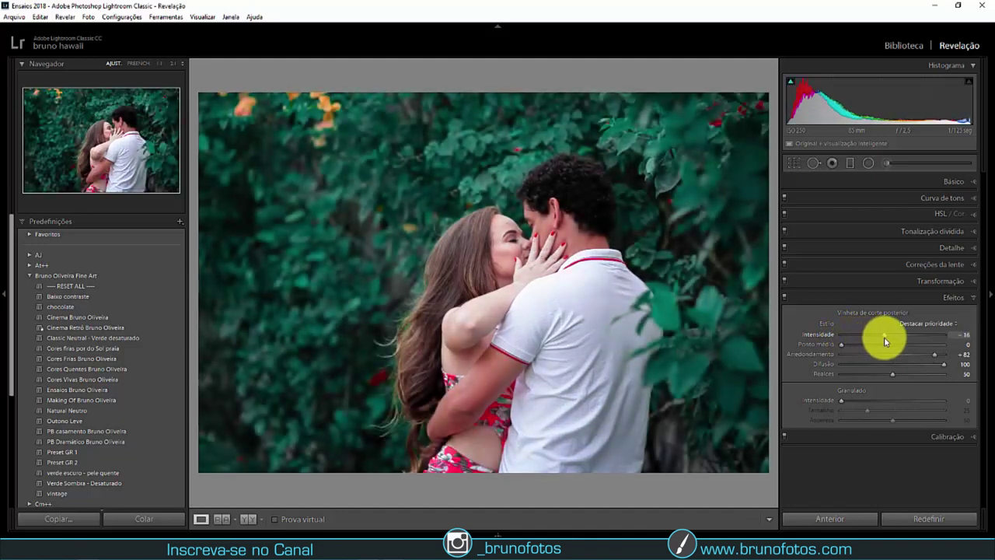
pyautogui.click(969, 298)
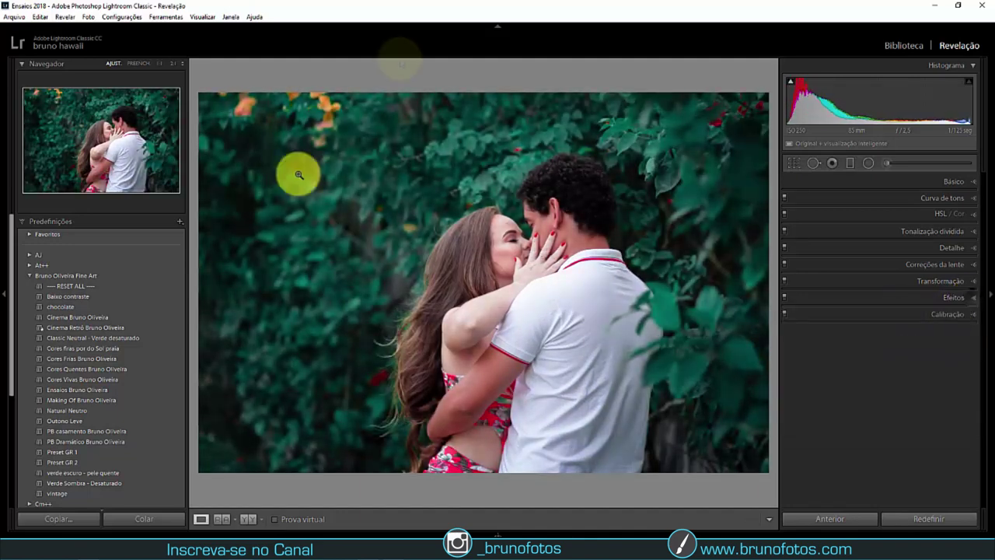
# - Review the Basic panel, check the woman's face at 1:1, then select the Adjustment Brush
pyautogui.click(975, 184)
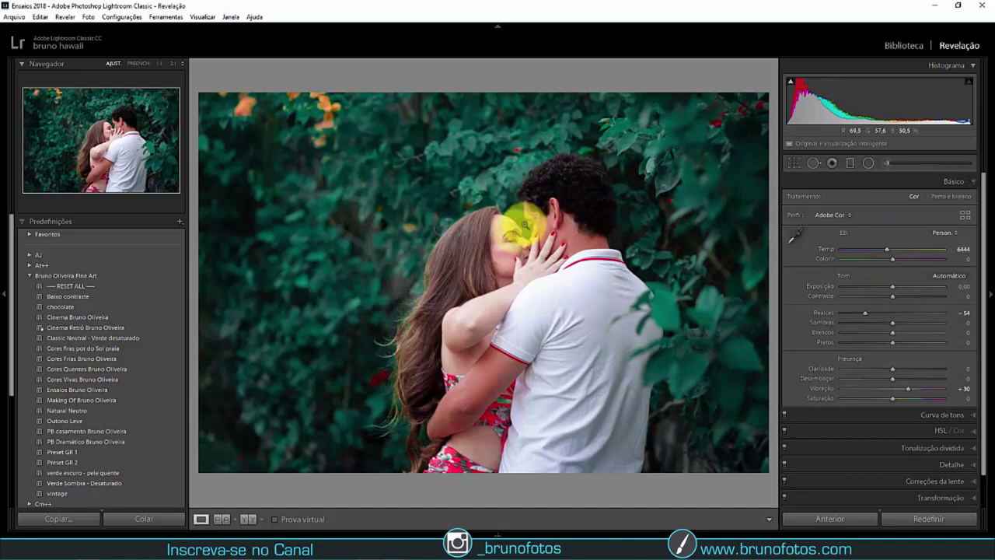
pyautogui.click(981, 182)
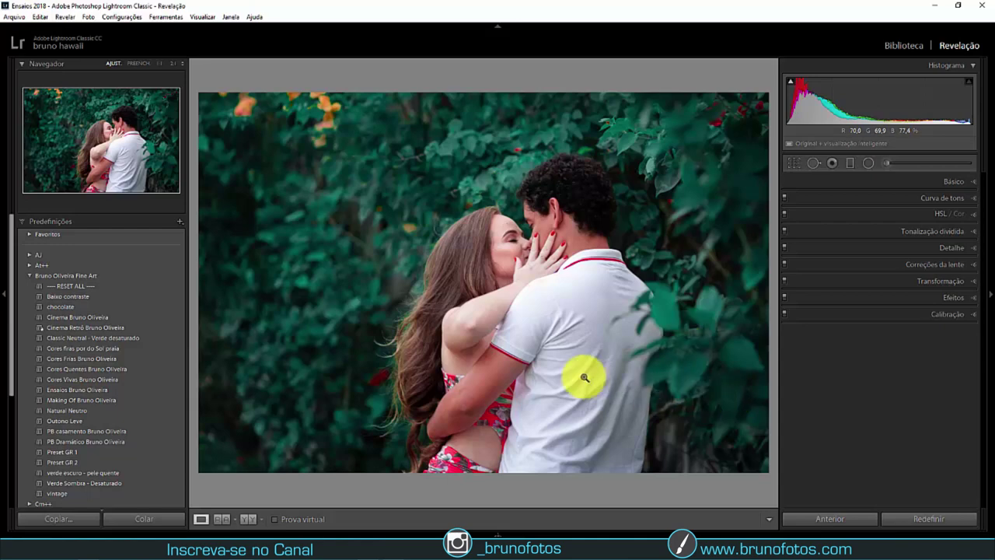
pyautogui.click(510, 262)
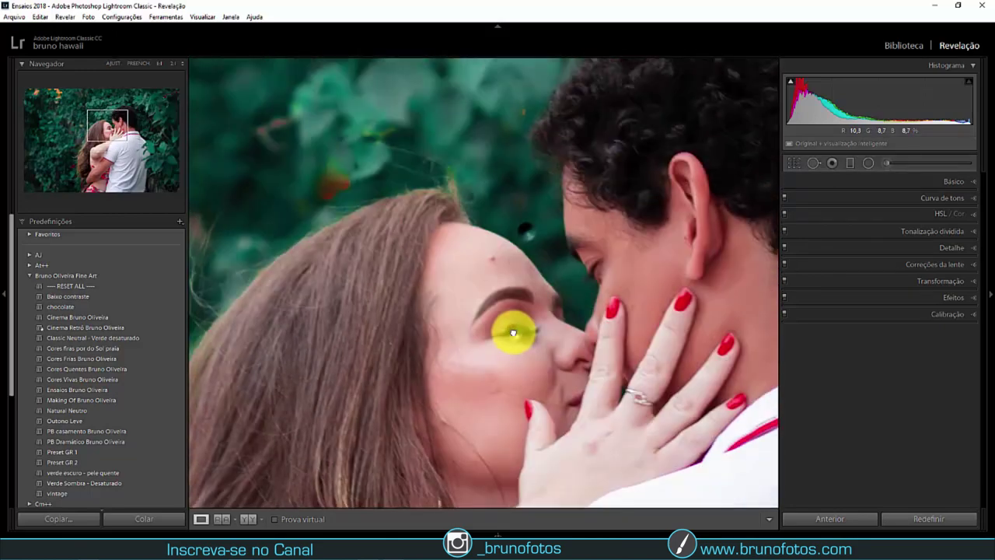
pyautogui.click(477, 229)
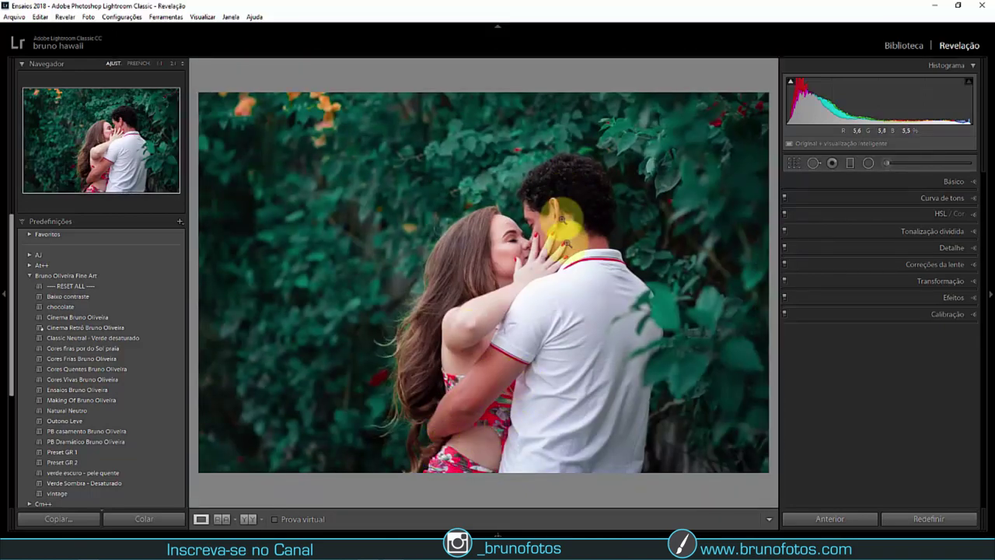
pyautogui.click(887, 164)
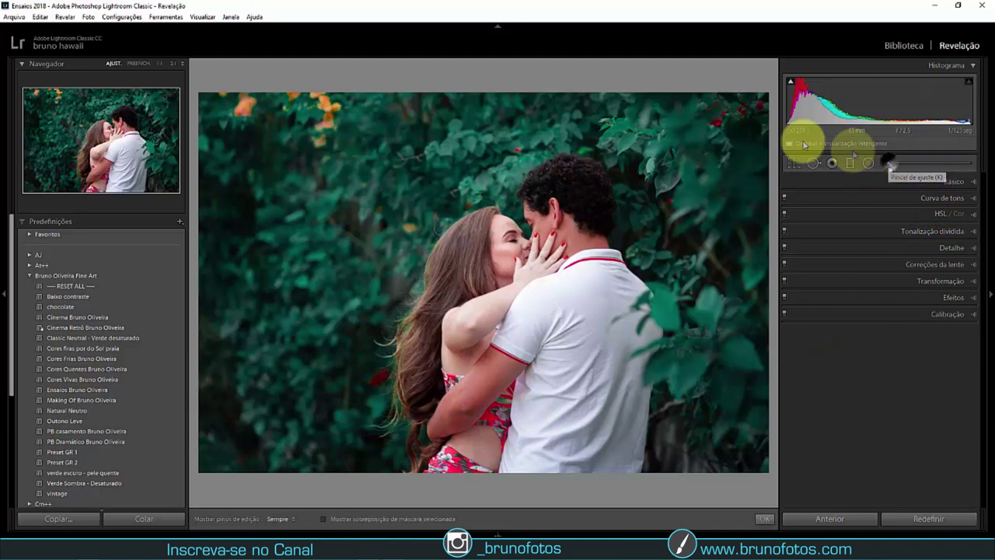
# - Restart the Adjustment Brush with Exposure 0.50 and brush size 13
pyautogui.click(893, 167)
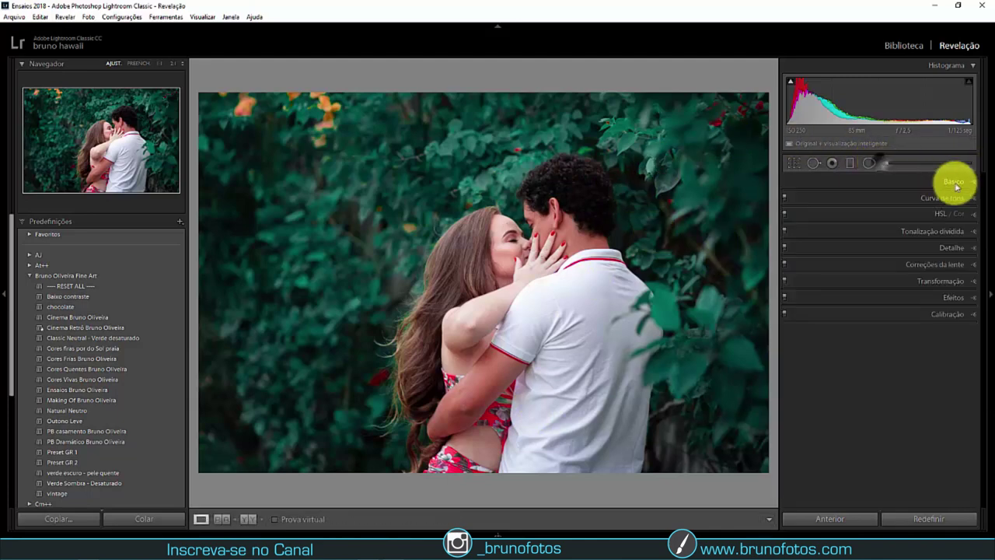
pyautogui.press('k')
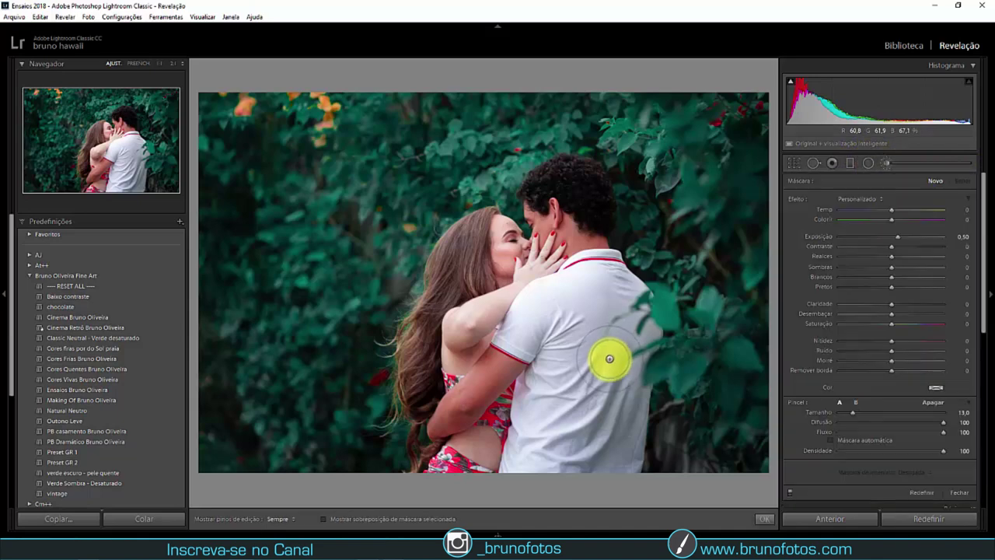